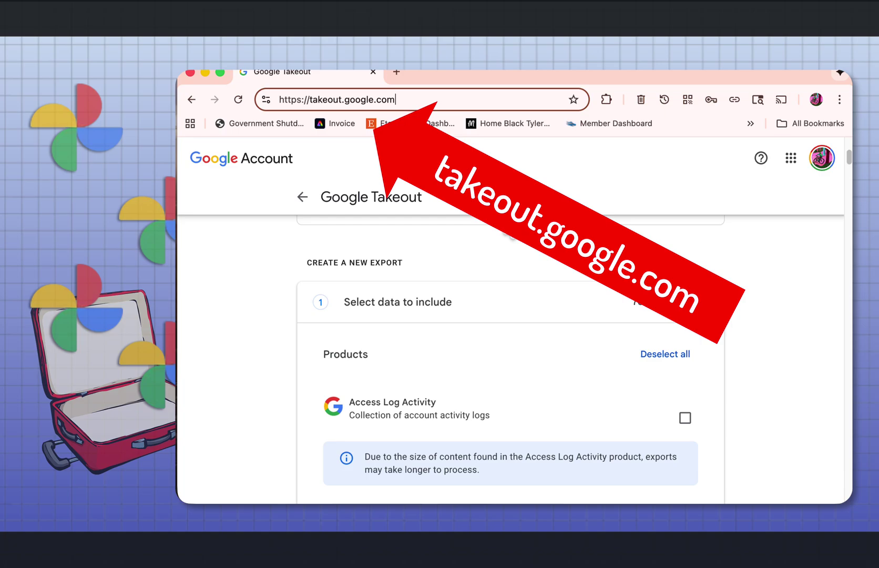
scroll(800, 316, "down", 3)
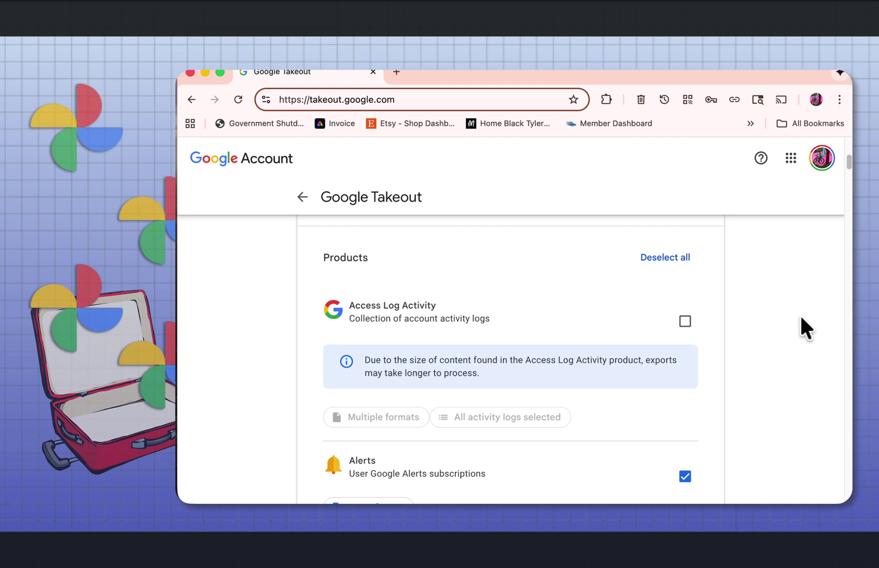
scroll(799, 313, "down", 8)
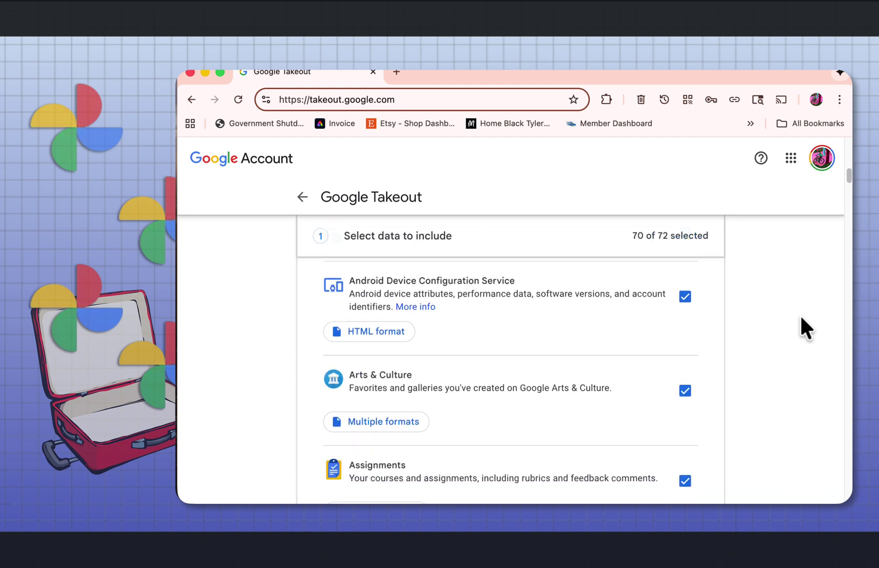
scroll(800, 317, "down", 4)
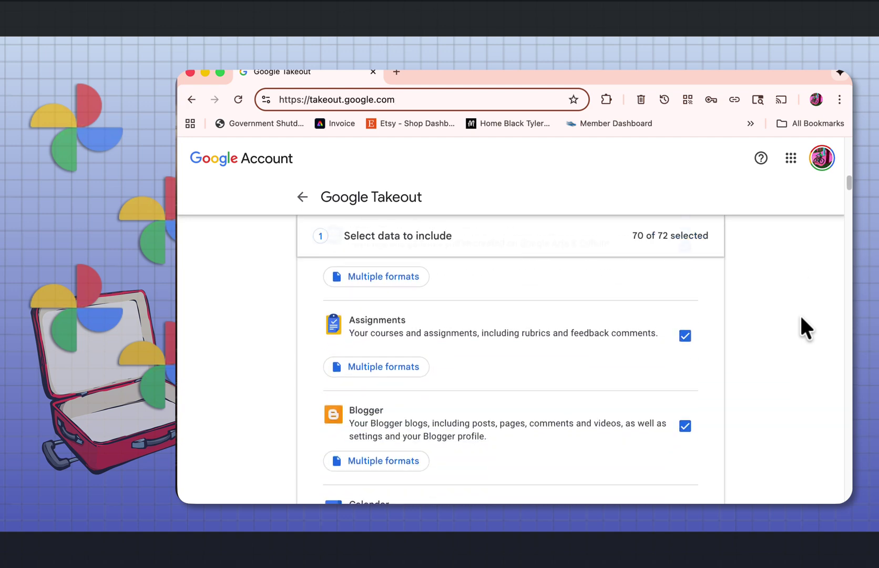
scroll(800, 316, "down", 6)
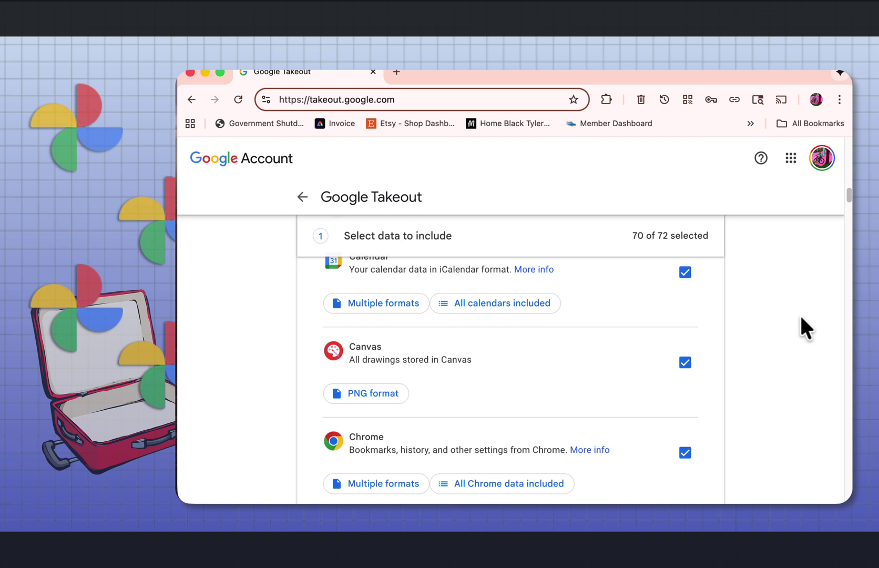
scroll(801, 317, "up", 10)
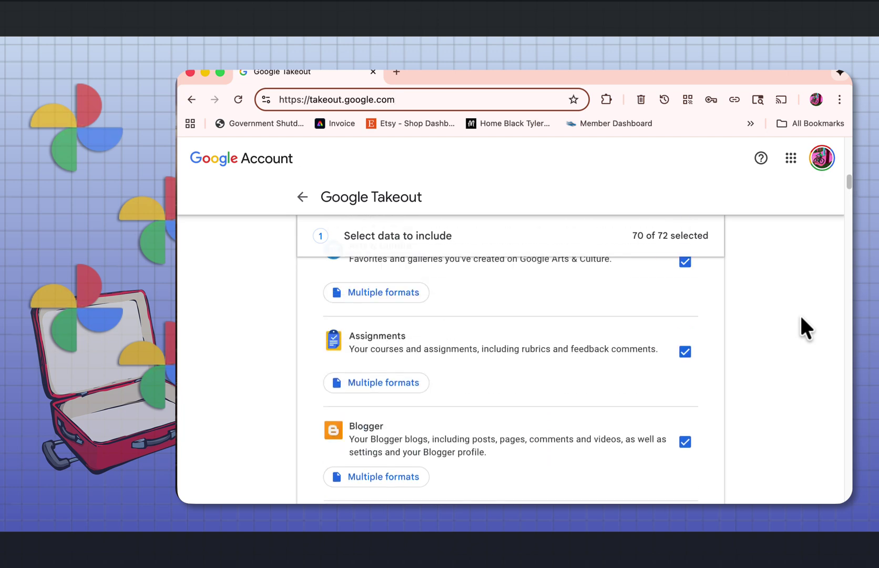
scroll(804, 326, "up", 4)
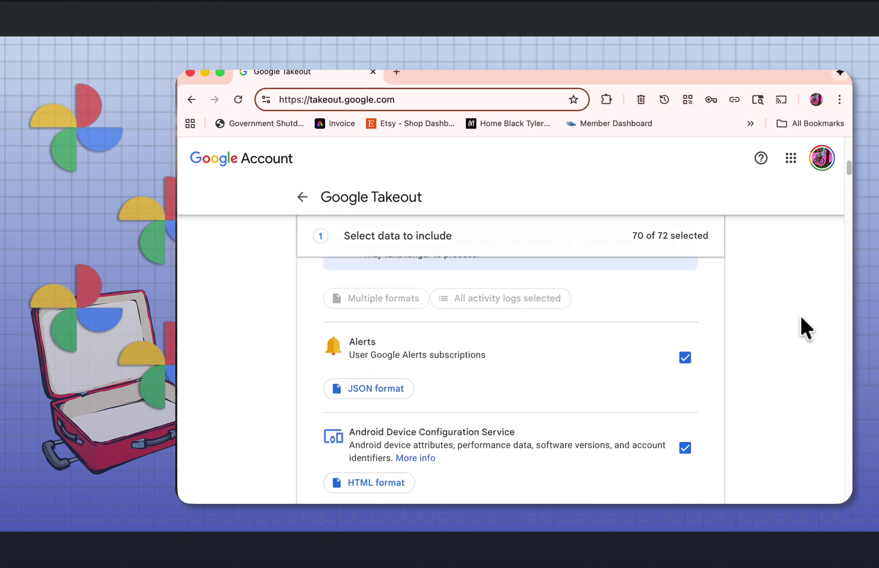
scroll(799, 313, "up", 2)
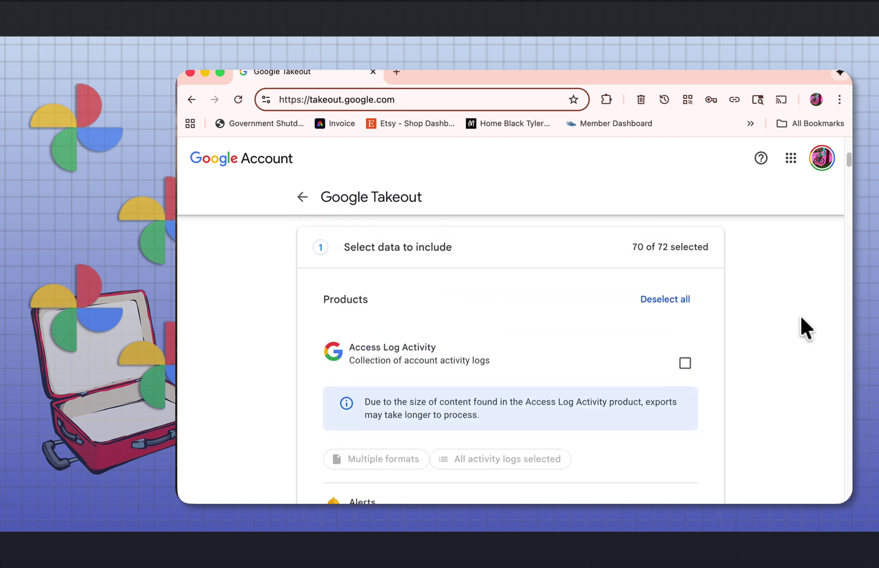
Deselect all products, then include only Google Photos (1 of 72) in the export
left_click(657, 307)
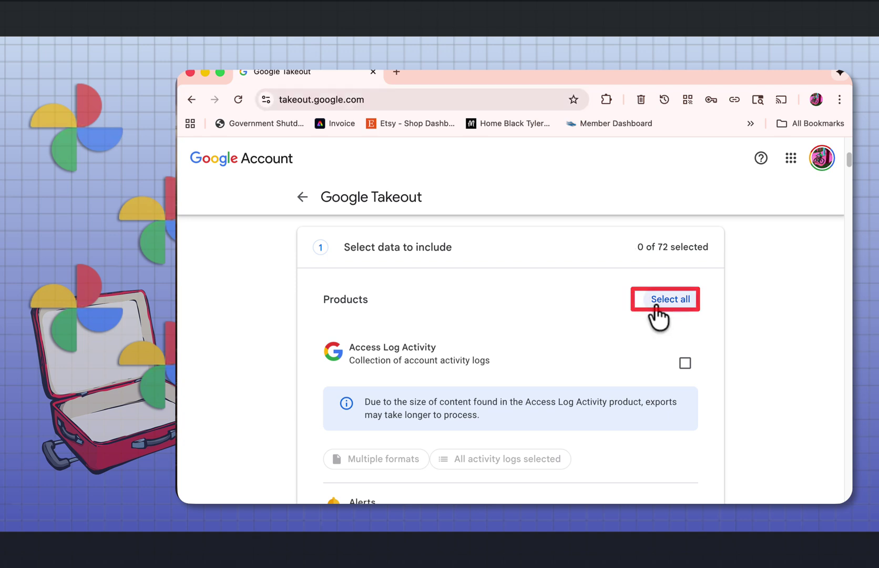
key("super+f")
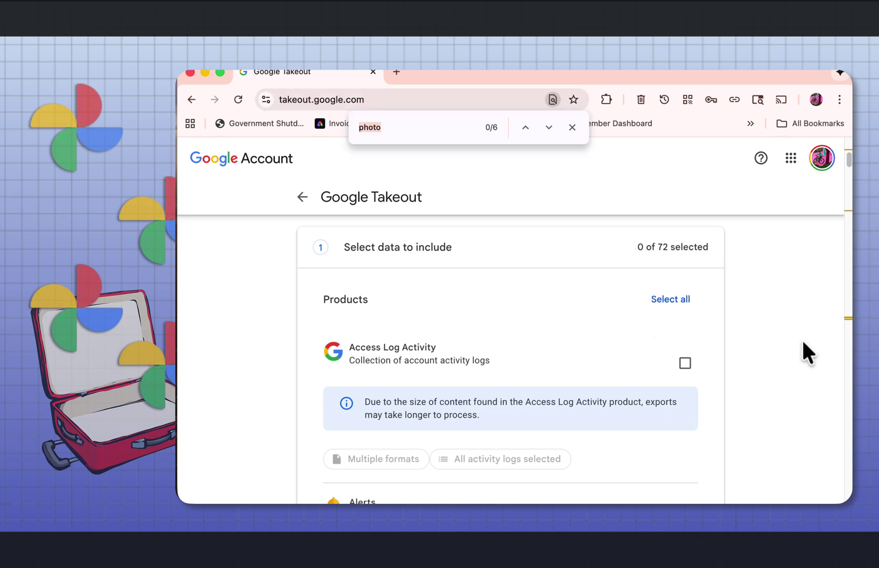
type("pho")
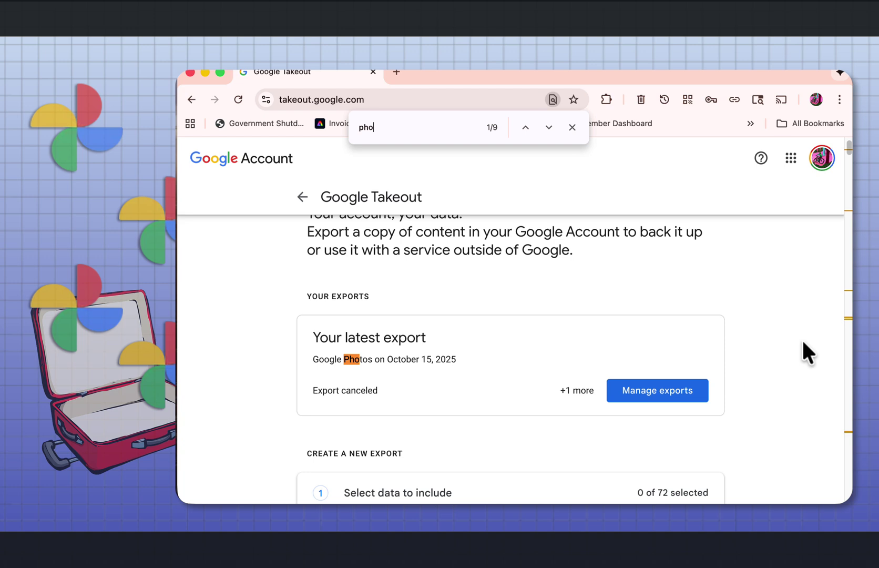
key("Return")
key("Return")
key("Return")
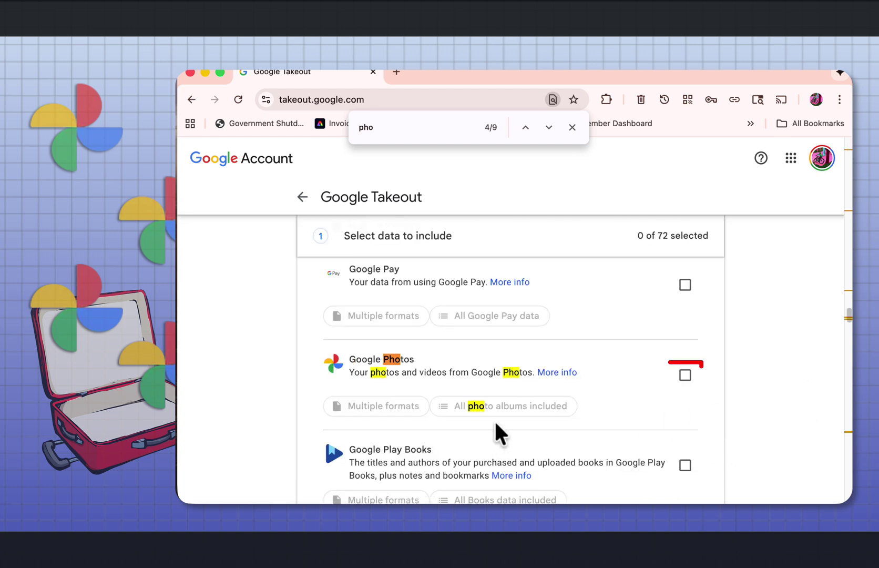
left_click(685, 379)
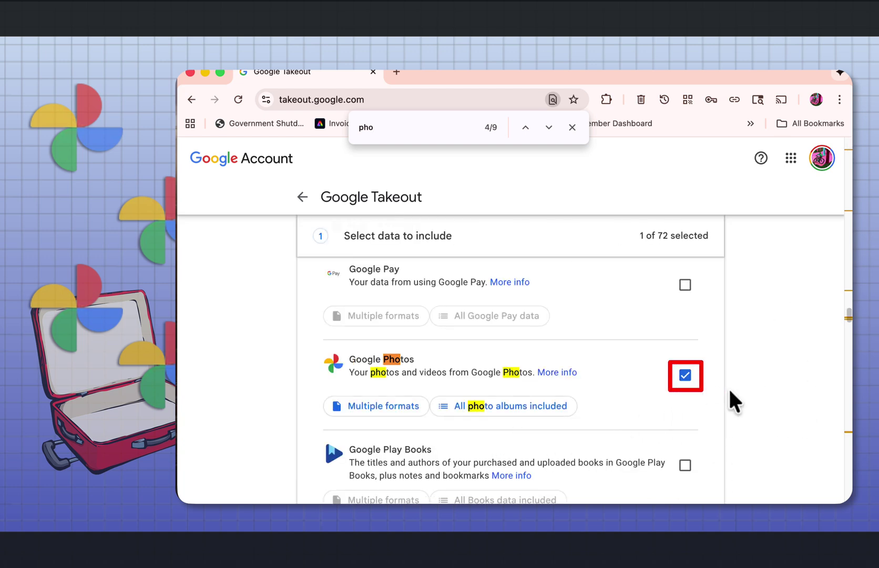
scroll(730, 391, "down", 5)
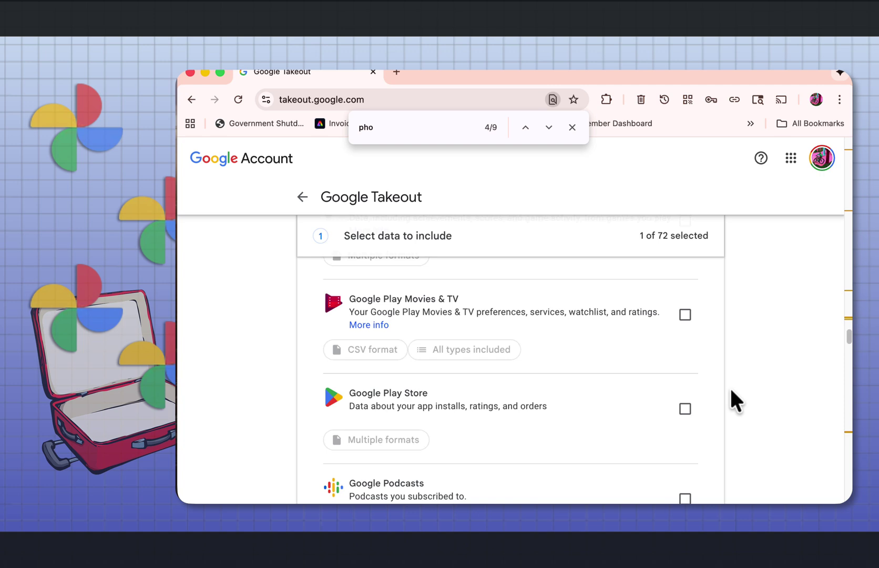
scroll(731, 390, "down", 20)
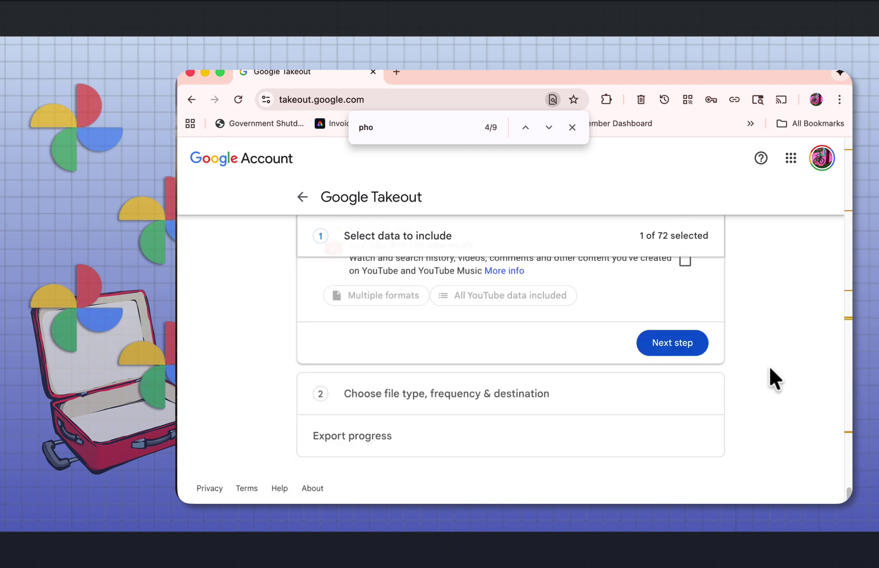
left_click(673, 348)
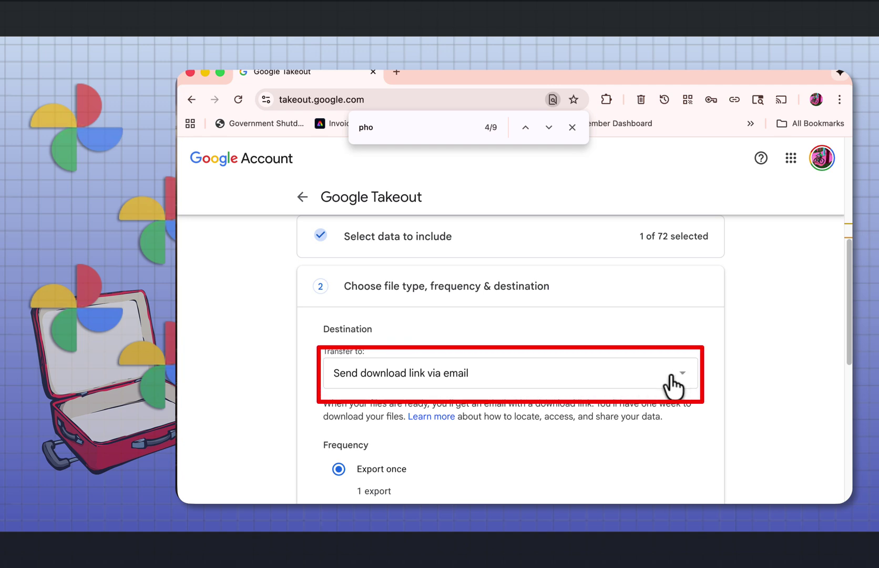
left_click(673, 374)
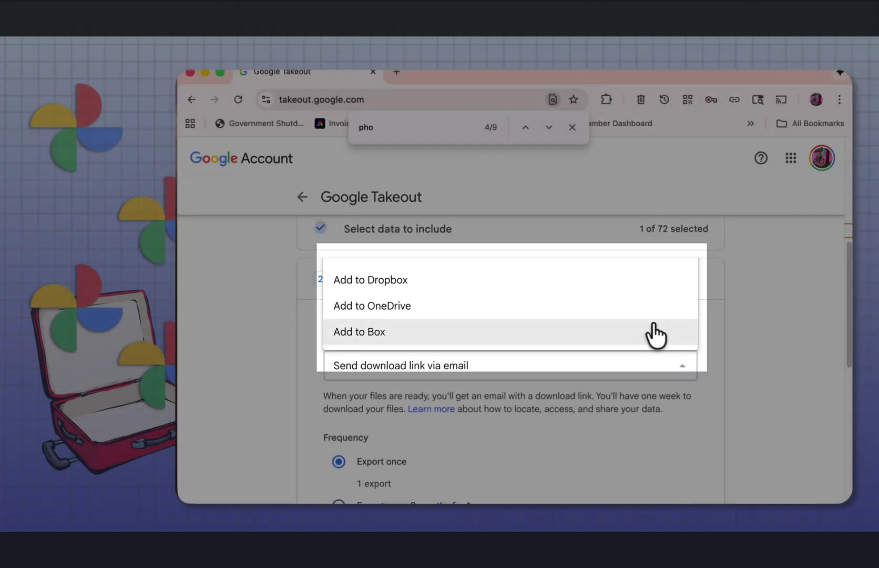
scroll(745, 284, "down", 1)
left_click(789, 291)
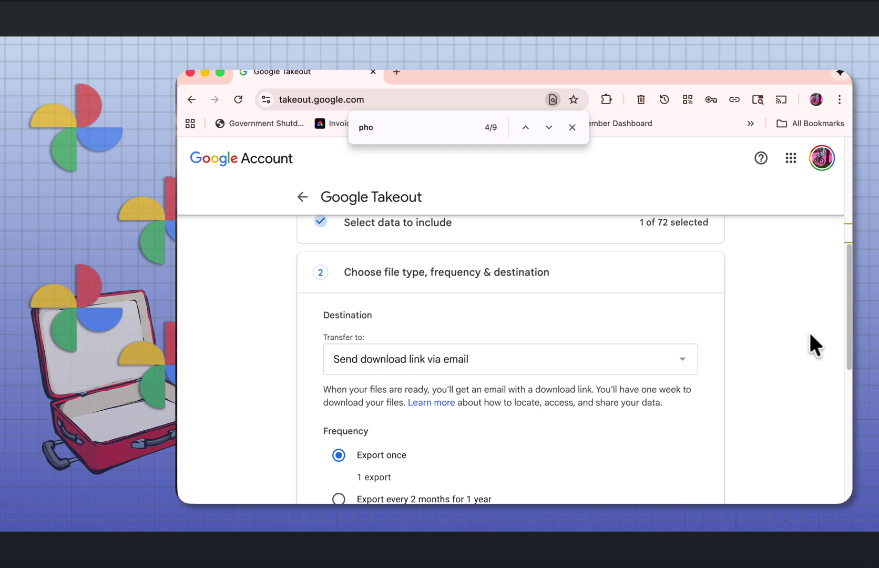
scroll(753, 364, "down", 2)
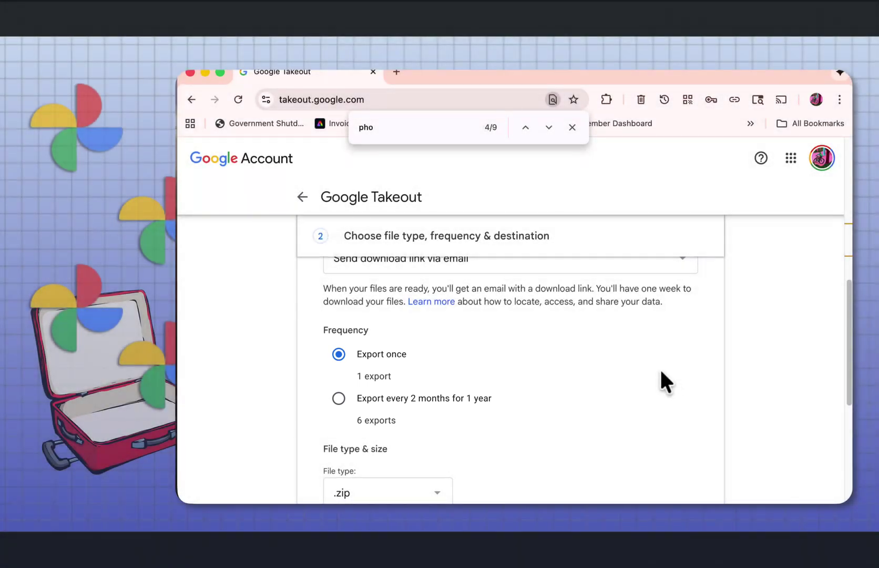
Keep .zip as the archive file type and set the file size to 10 GB
scroll(660, 371, "down", 3)
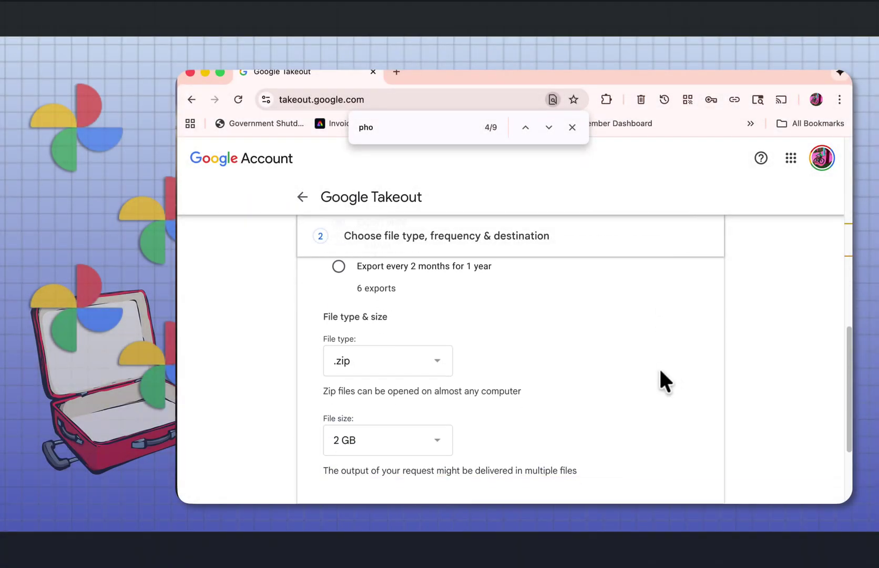
left_click(438, 368)
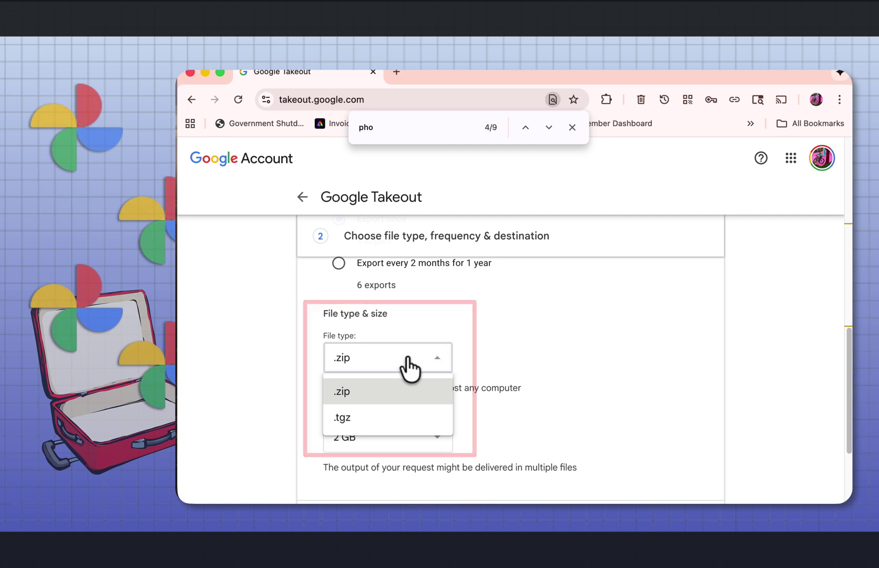
left_click(547, 425)
scroll(572, 394, "down", 2)
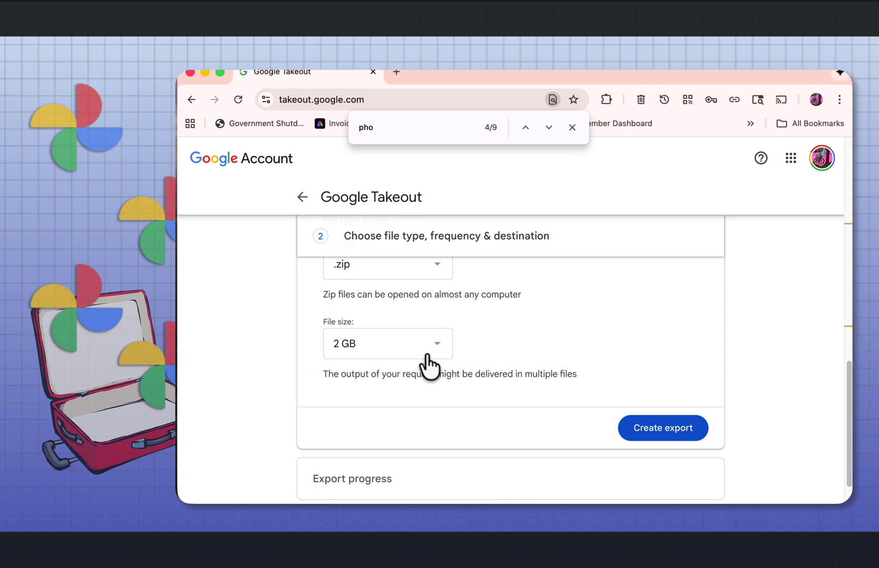
left_click(428, 363)
scroll(408, 405, "down", 2)
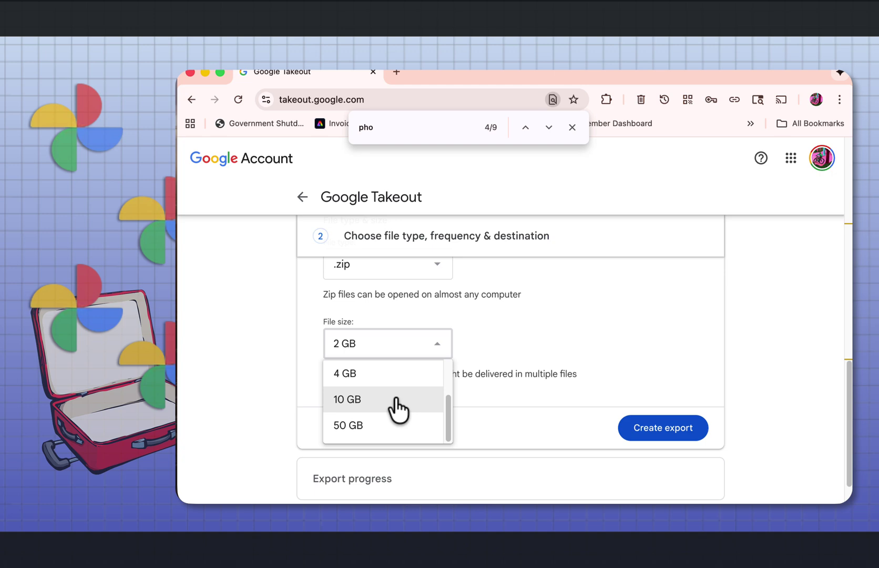
left_click(398, 408)
scroll(751, 363, "down", 1)
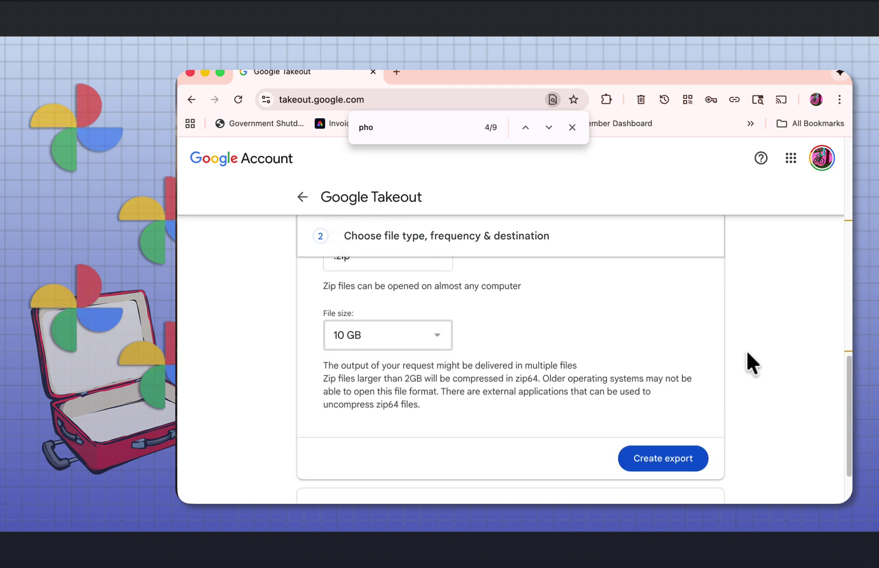
Create the Google Photos export and open a new browser tab
left_click(653, 460)
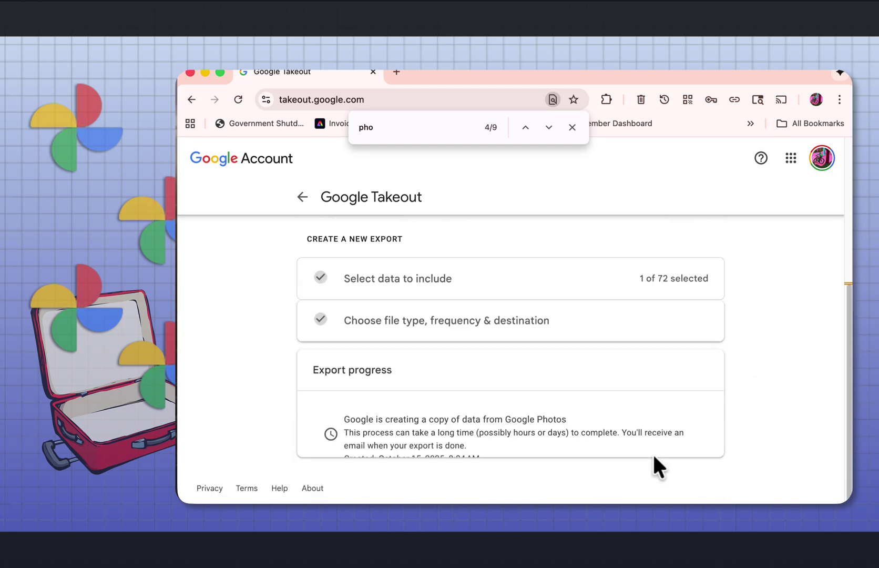
scroll(653, 456, "down", 2)
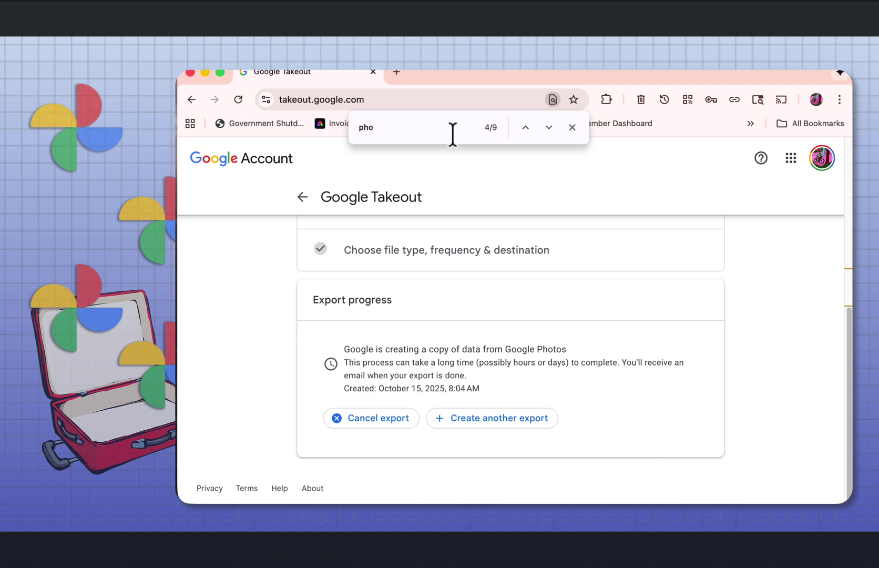
key("super+t")
Open the Gmail inbox and read the Google Takeout 'data is ready to download' email
left_click(692, 157)
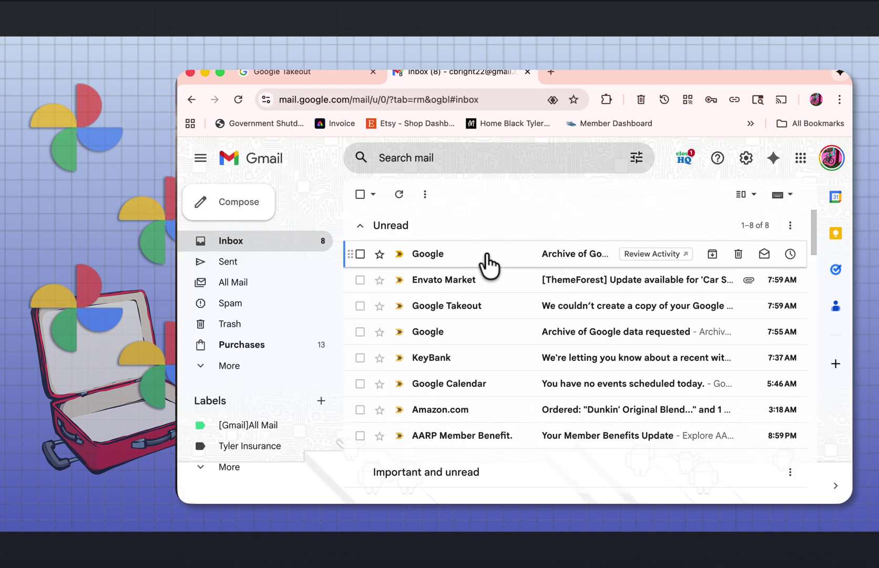
left_click(486, 265)
scroll(749, 365, "down", 4)
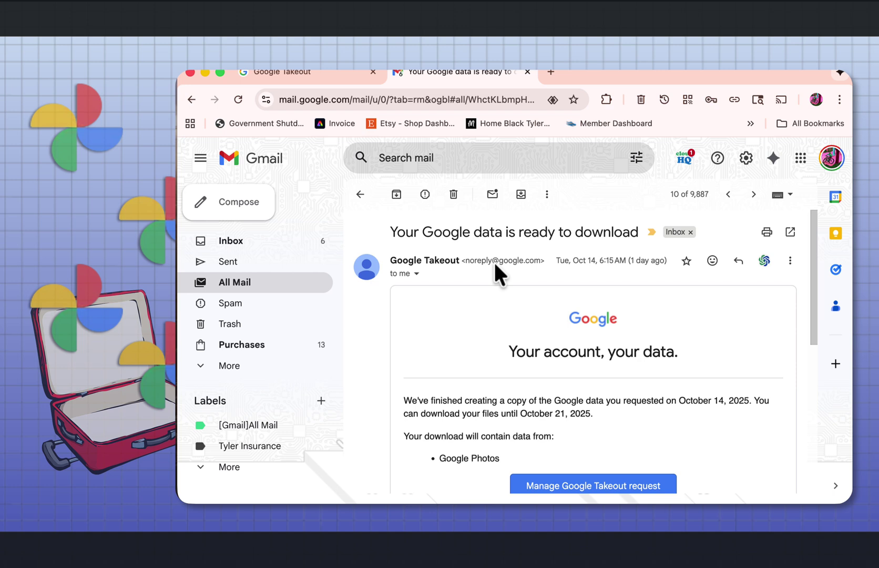
scroll(727, 384, "down", 4)
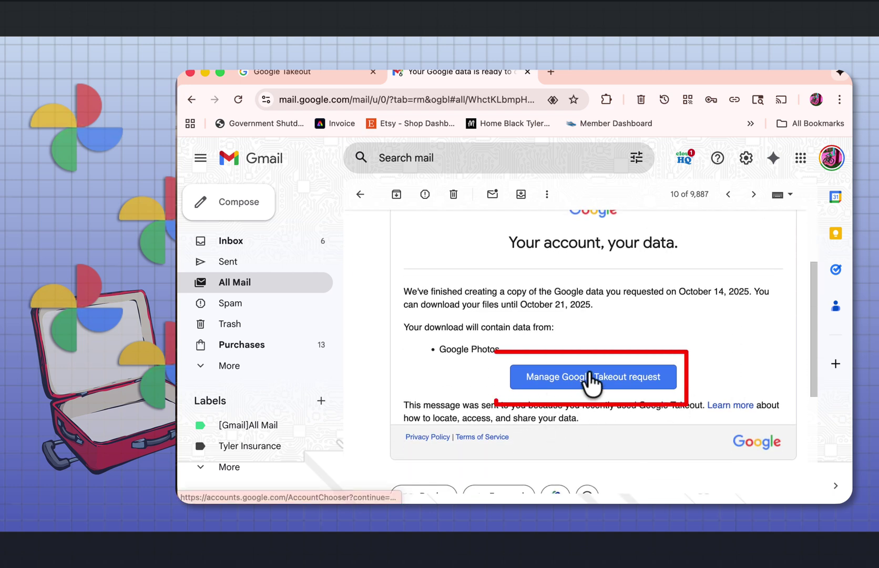
Open the Takeout download page listing the 24.06 GB archive's three download parts
left_click(616, 379)
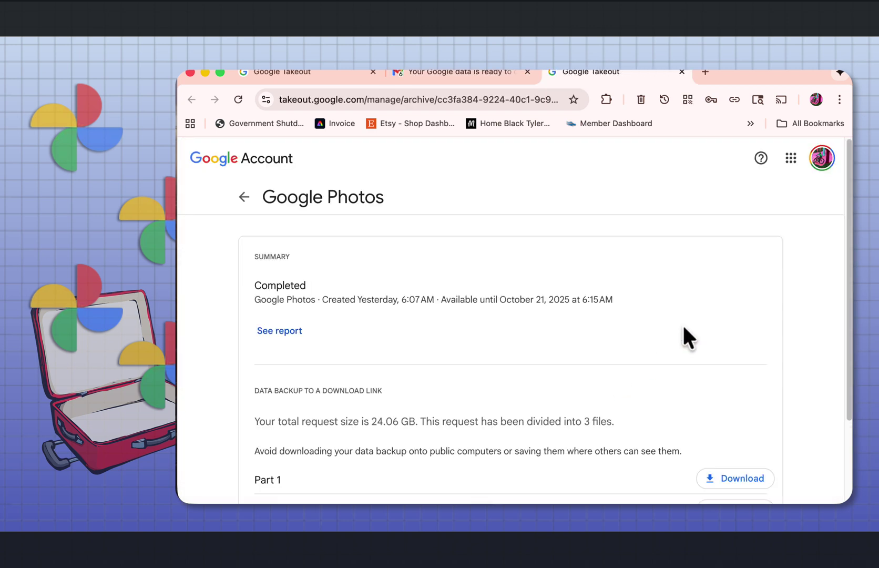
scroll(682, 336, "down", 3)
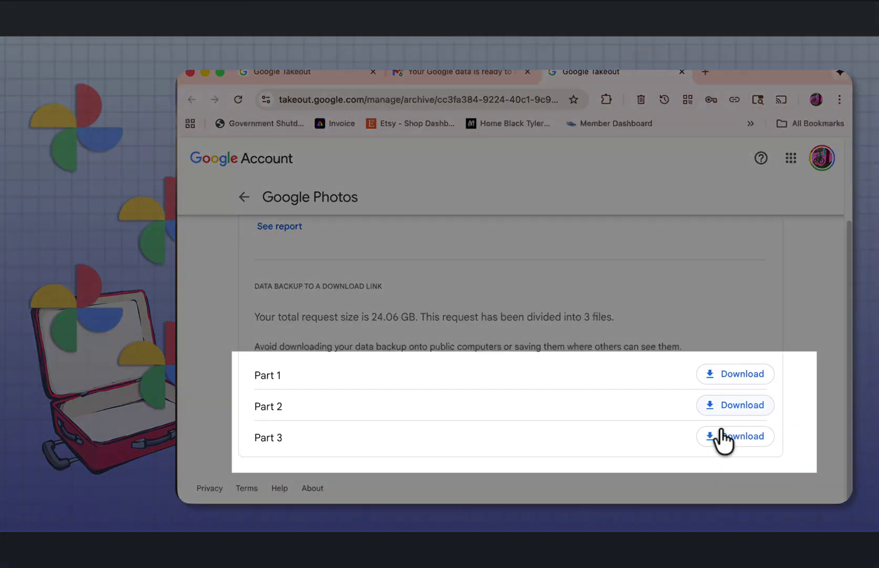